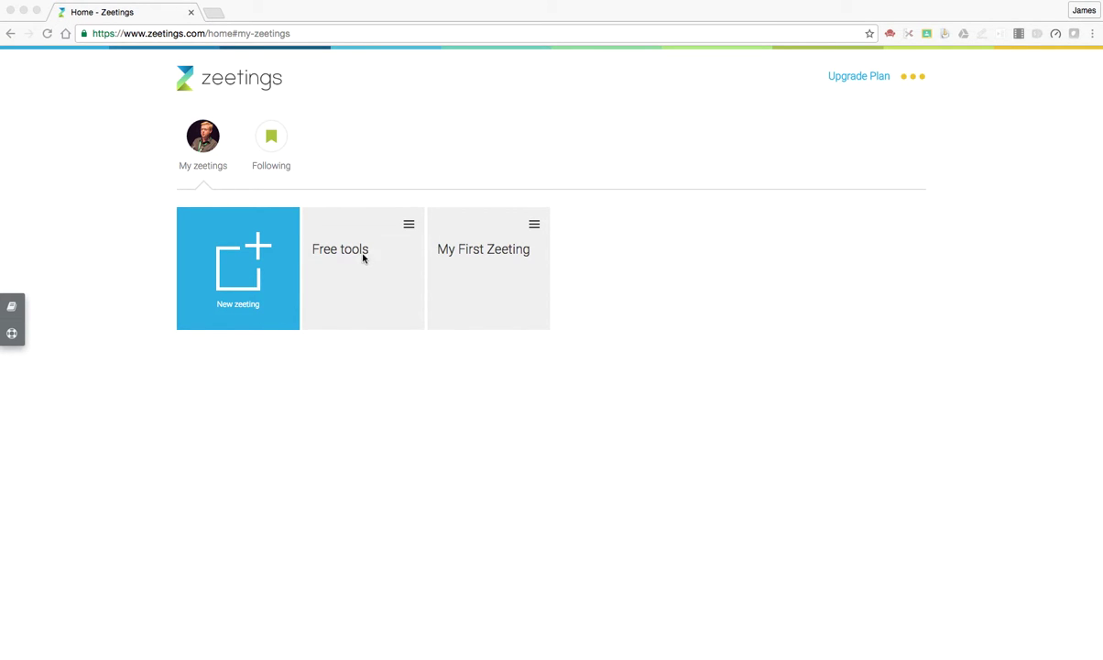
Open the Free tools zeeting and show the Add Content tile's options after the last slide
left_click(409, 225)
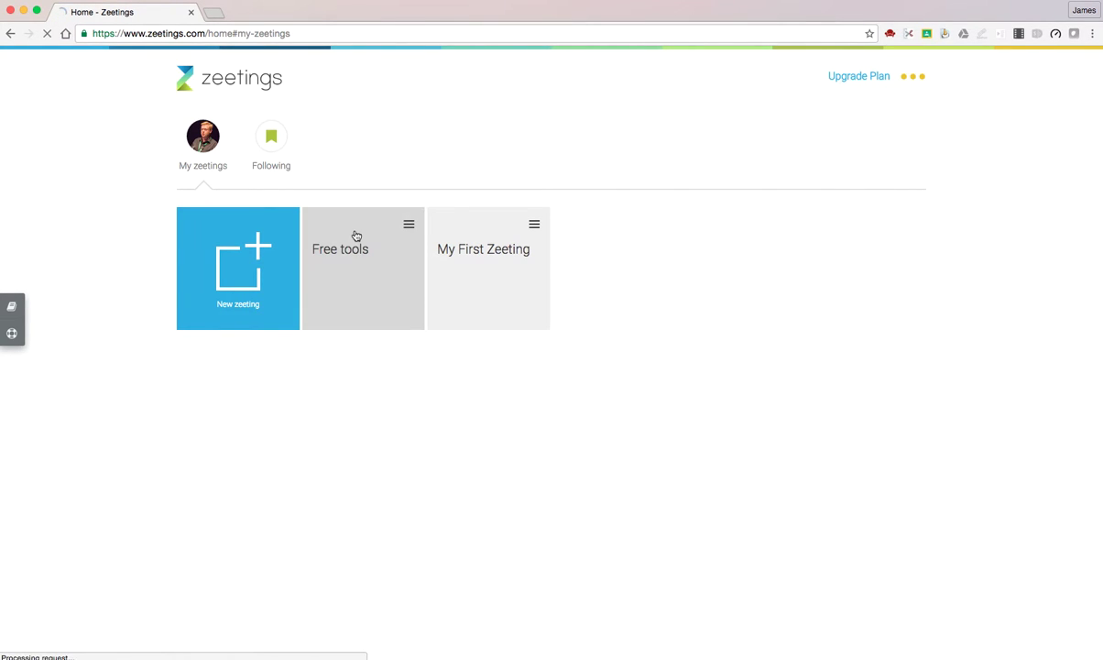
left_click(343, 256)
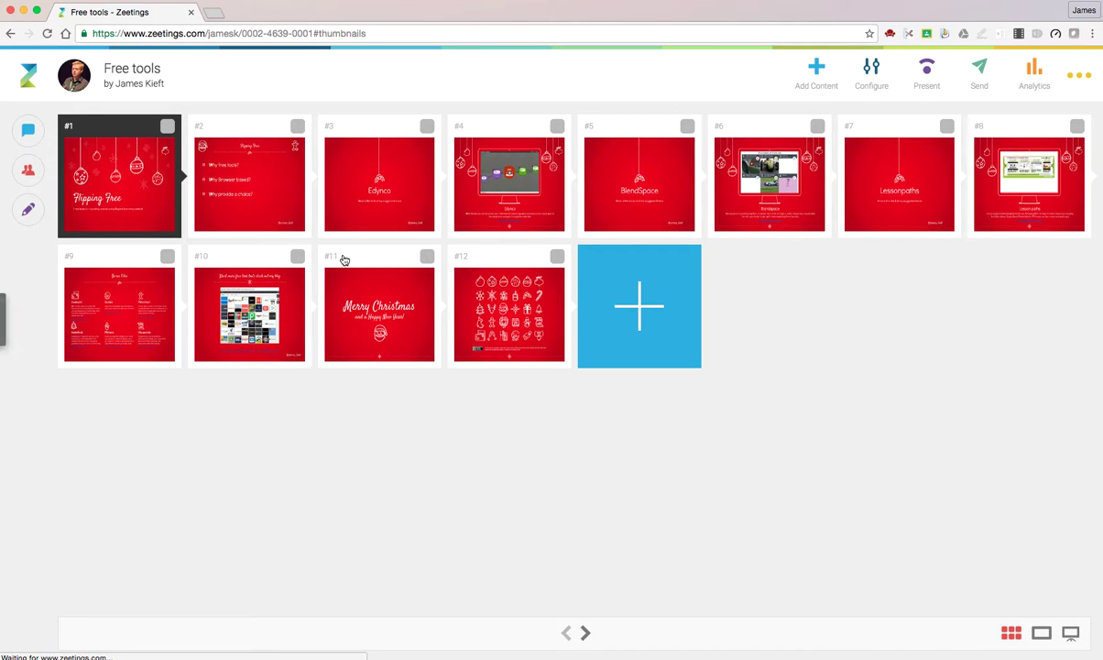
left_click(645, 305)
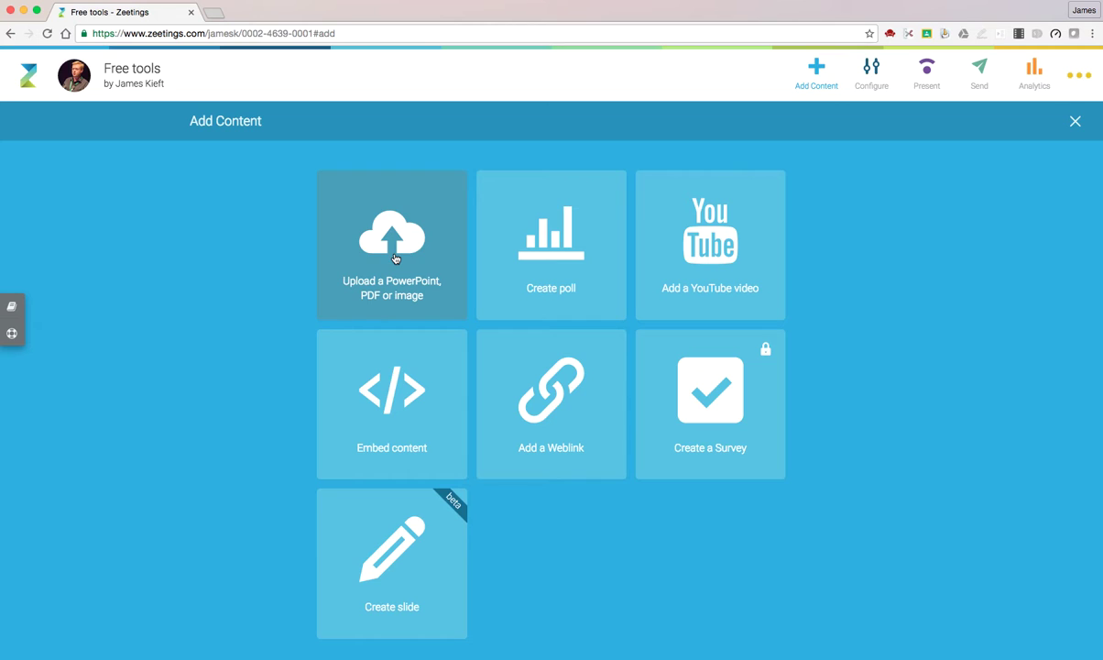
Start a thumbs up/down poll asking 'Do you use social media with your students'
left_click(549, 261)
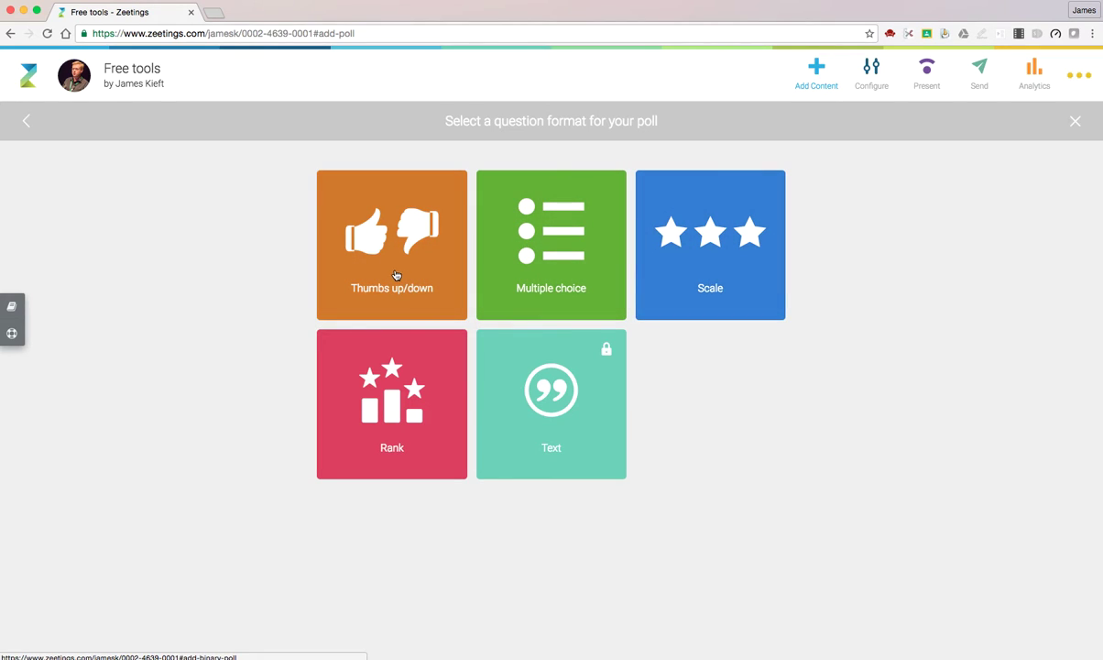
left_click(393, 260)
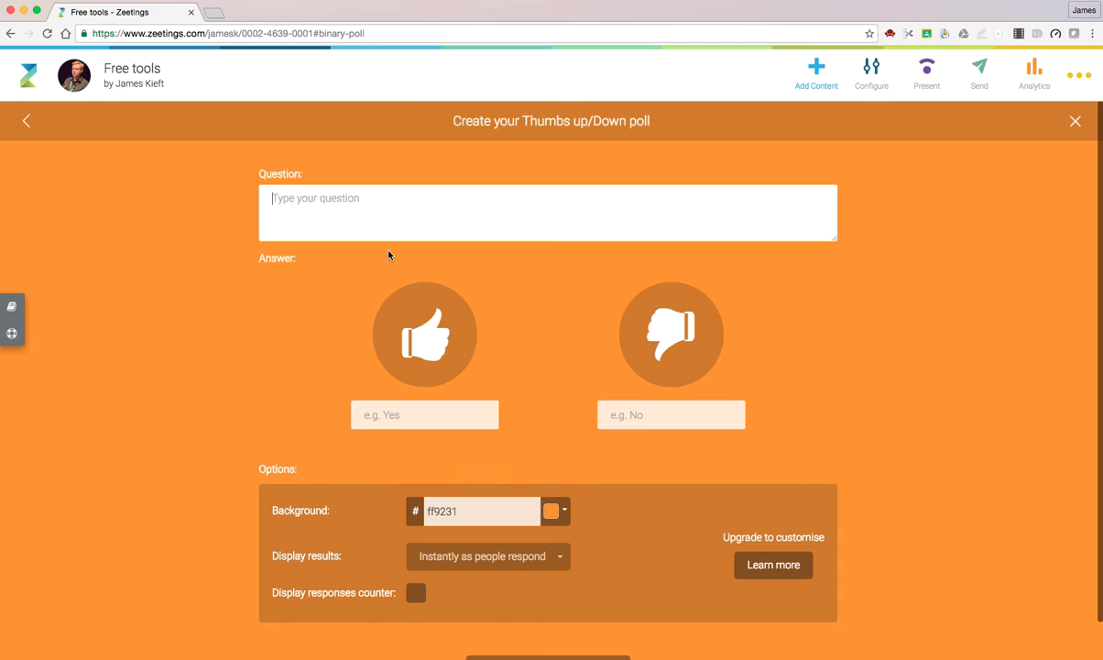
type("Do you")
type(" use sic")
type("oclai")
key("BackSpace")
key("BackSpace")
type("ial media with ")
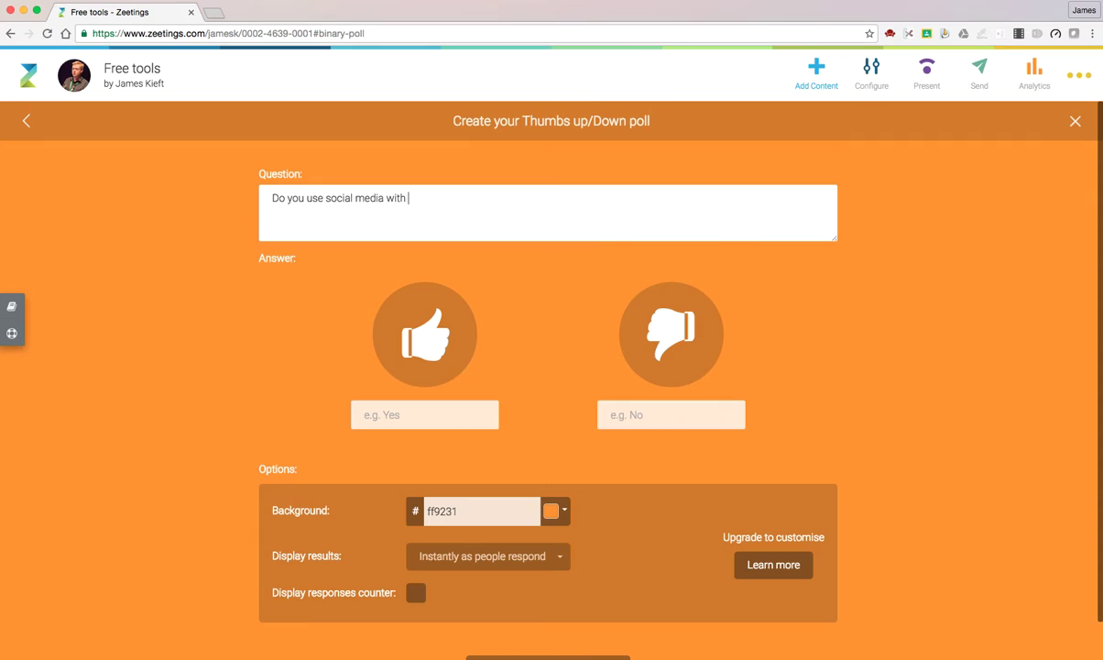
type("youir students")
left_click(423, 198)
key("BackSpace")
key("End")
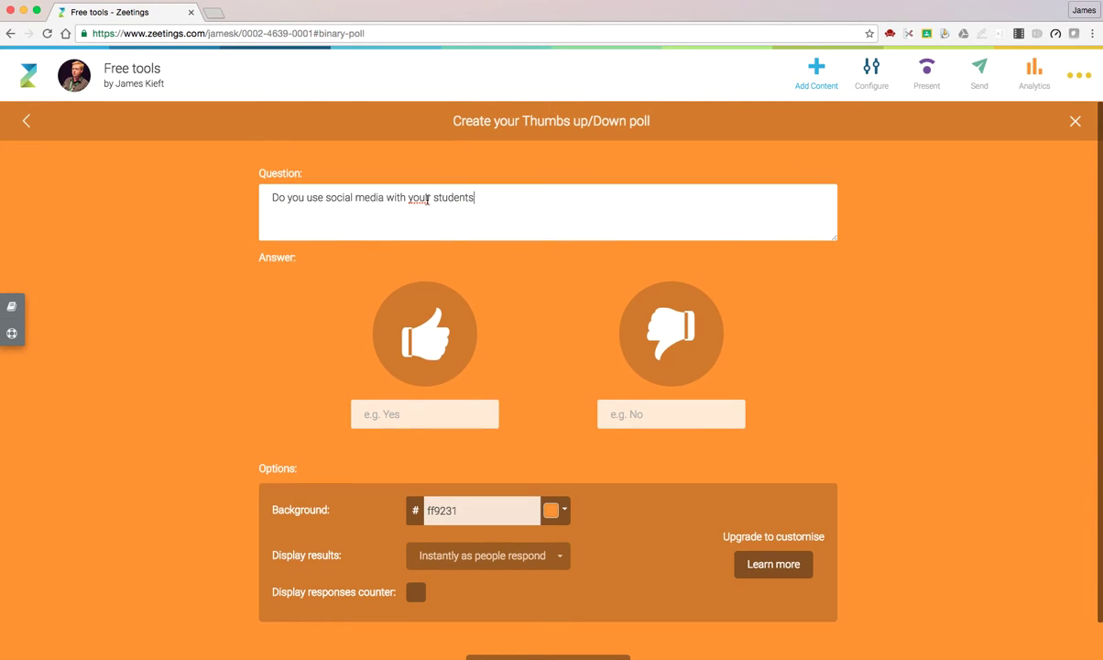
Give the poll the answers Yes and No and create it as slide 13
left_click(398, 415)
type("Yes")
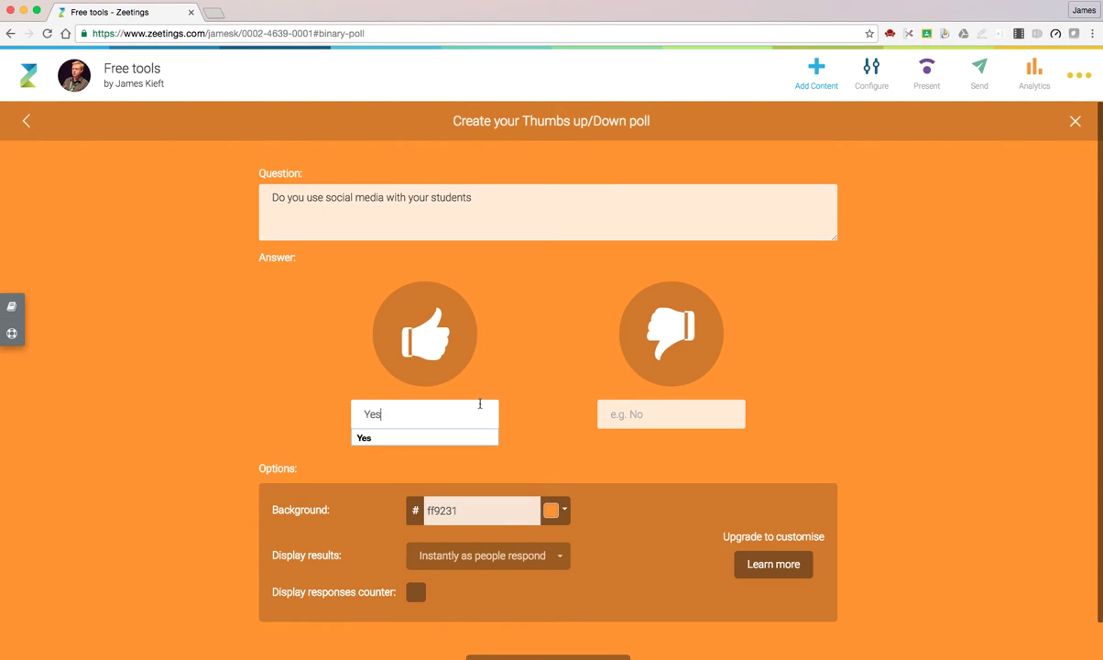
left_click(632, 417)
type("No")
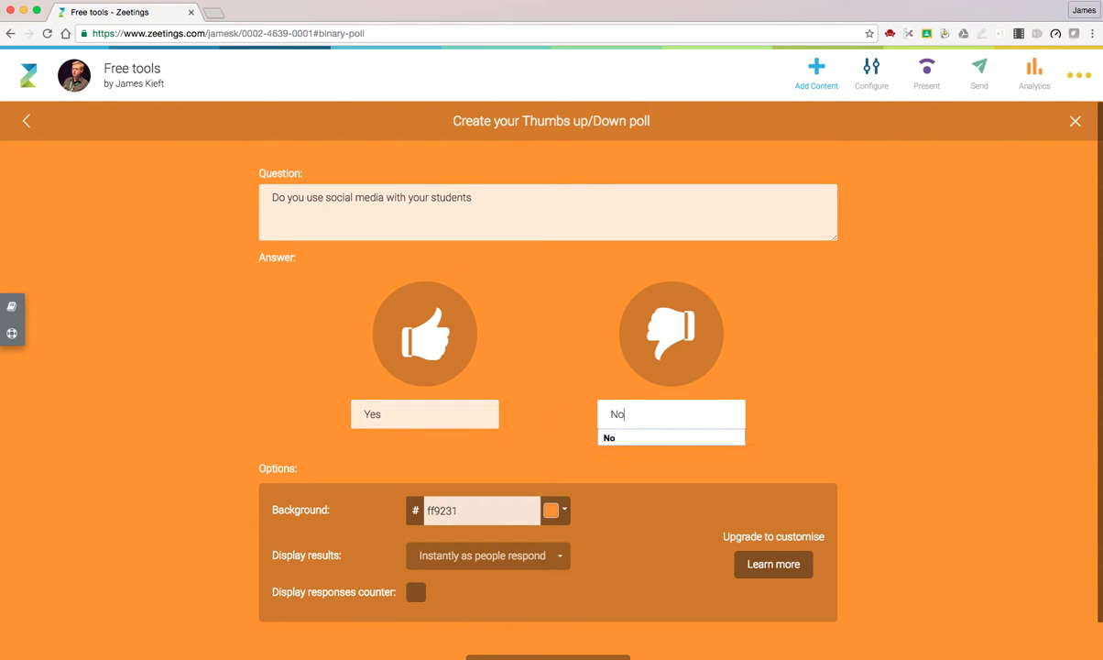
scroll(851, 482, "down", 1)
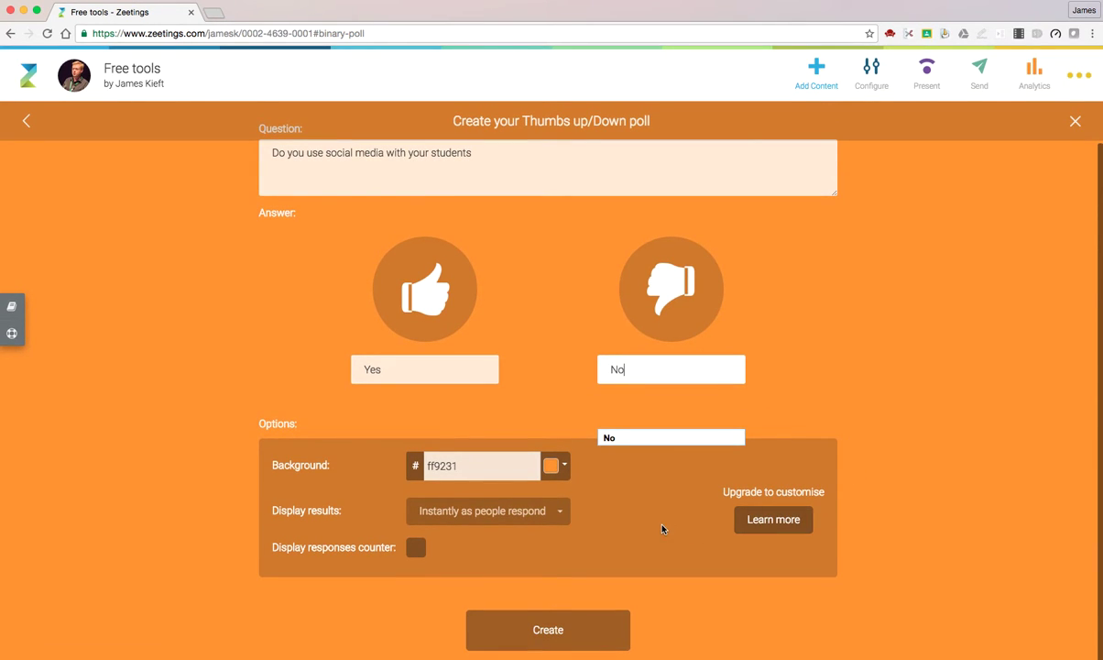
left_click(550, 632)
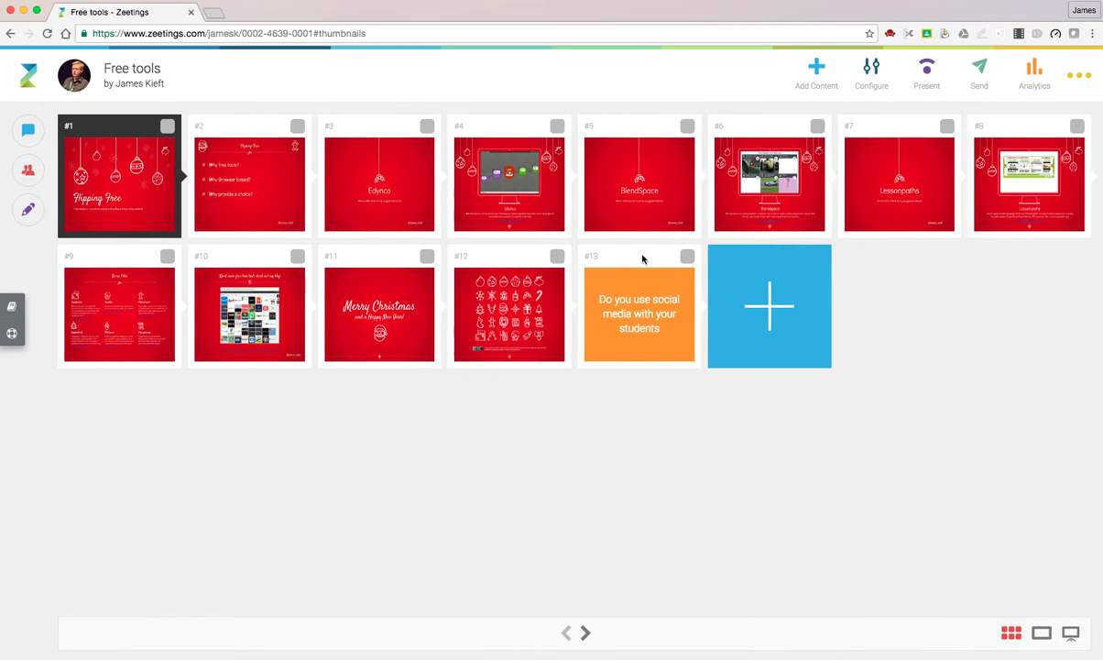
Move the new poll slide 13 to position 4
left_click(687, 257)
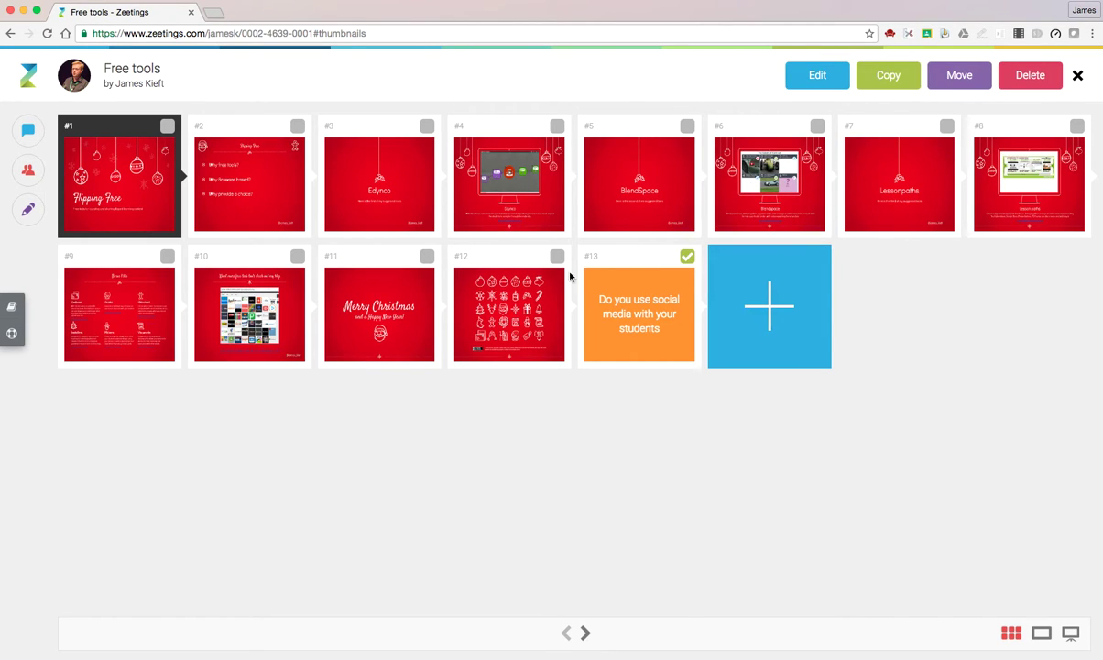
left_click(960, 75)
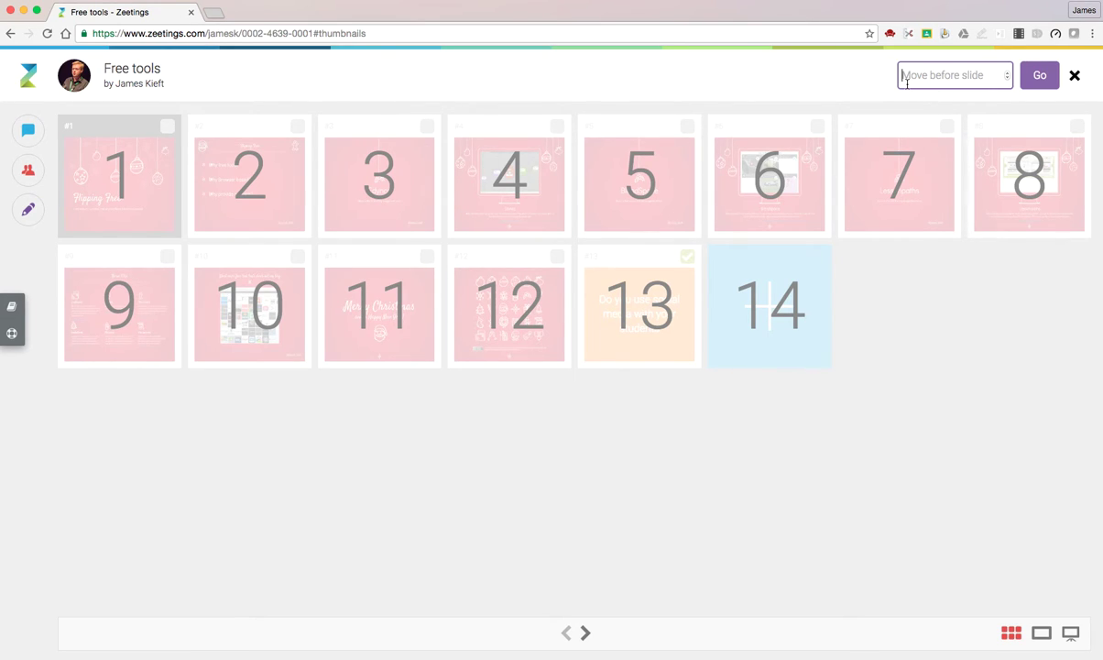
type("4")
left_click(1035, 79)
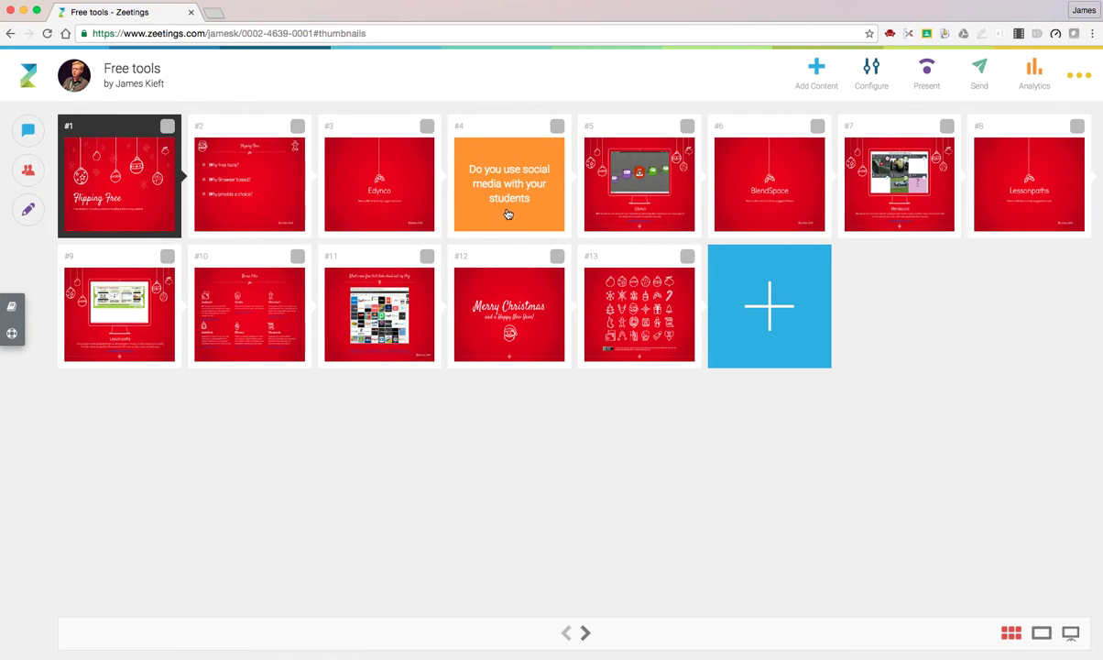
Add a YouTube video slide from the pasted video link
left_click(769, 309)
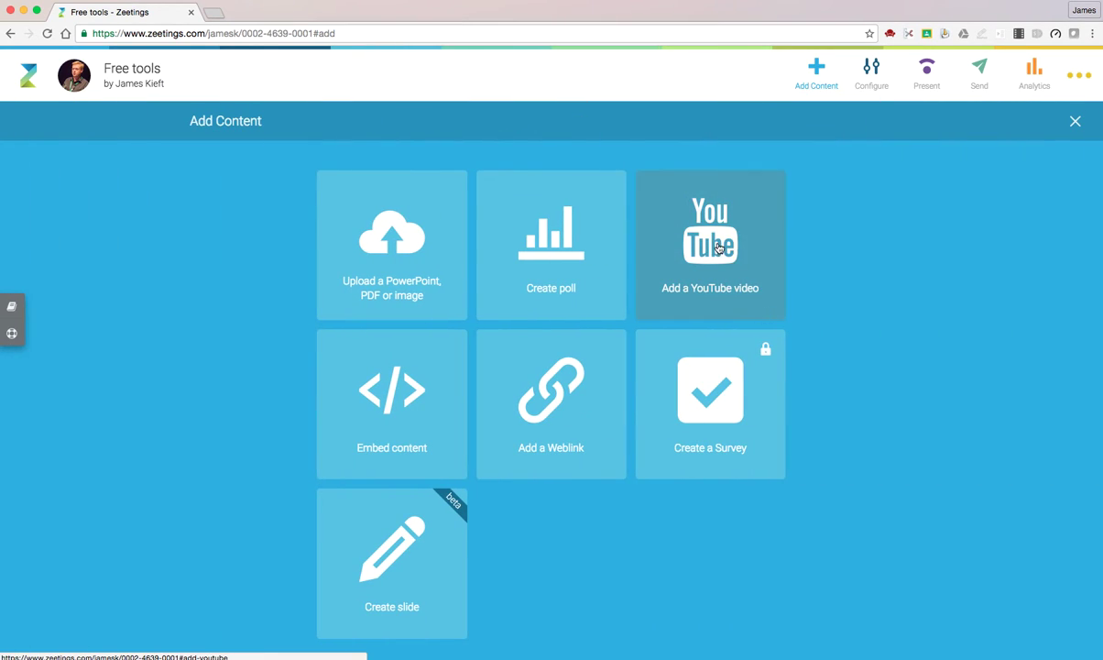
left_click(677, 231)
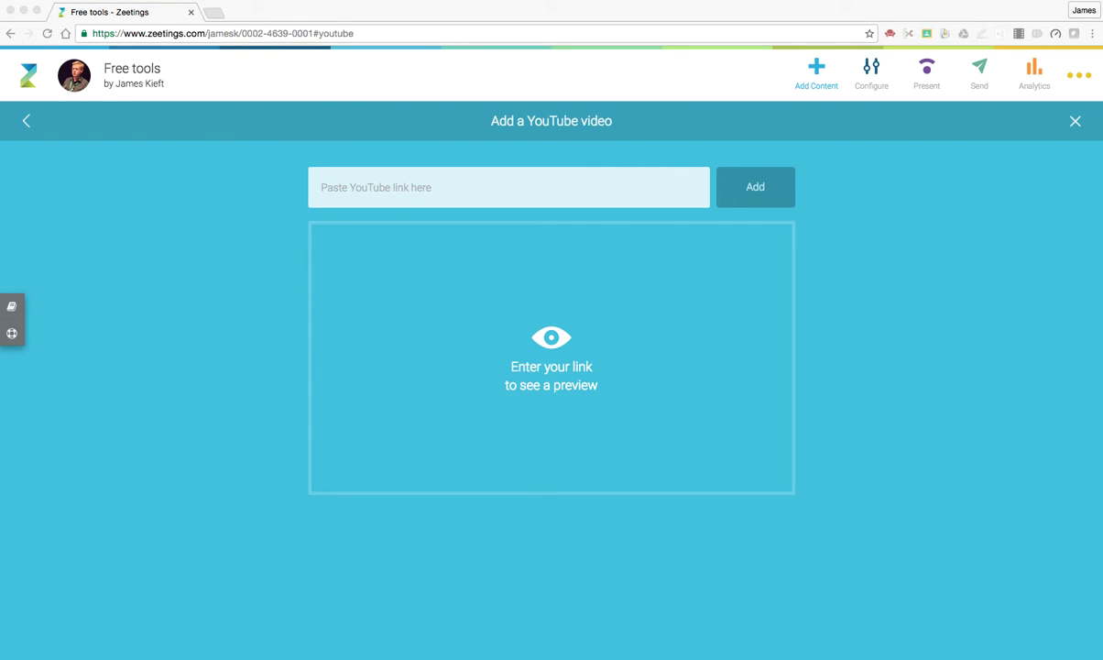
left_click(332, 187)
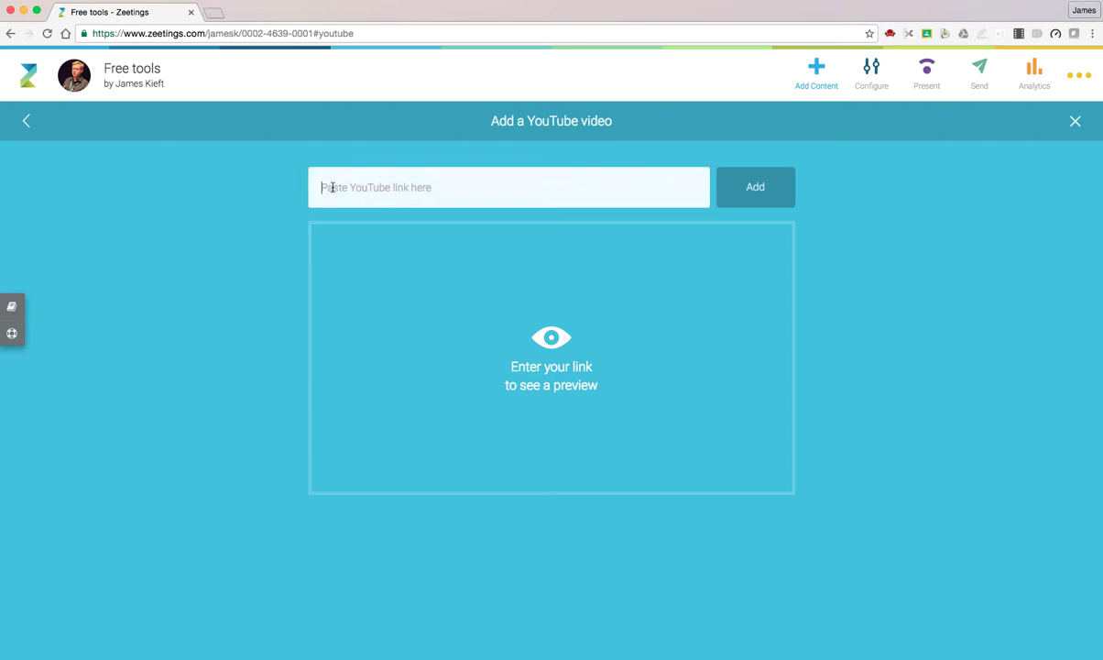
type("https://youtu.be/reYG0m_REVk")
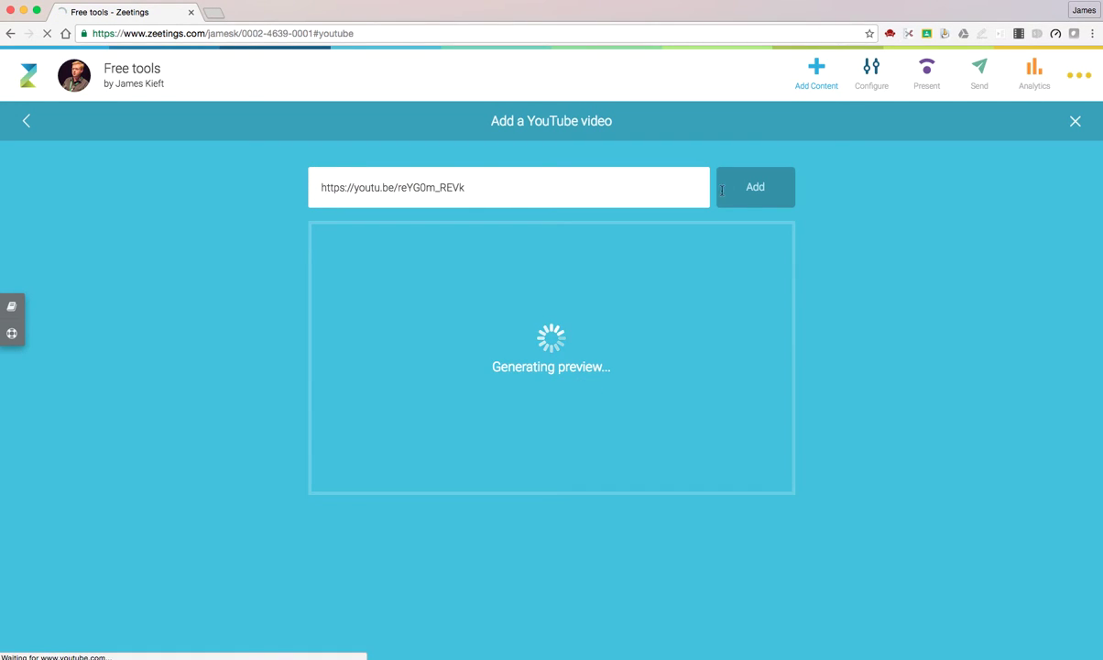
left_click(755, 193)
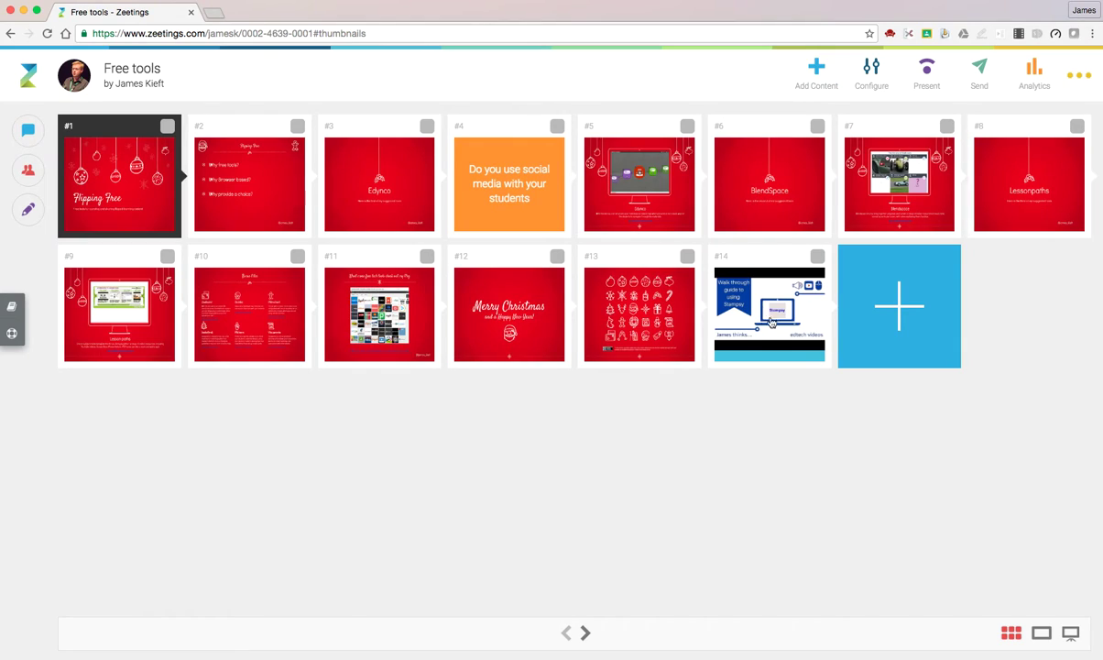
Move the new video slide 14 to position 8, before Lessonpaths
left_click(816, 258)
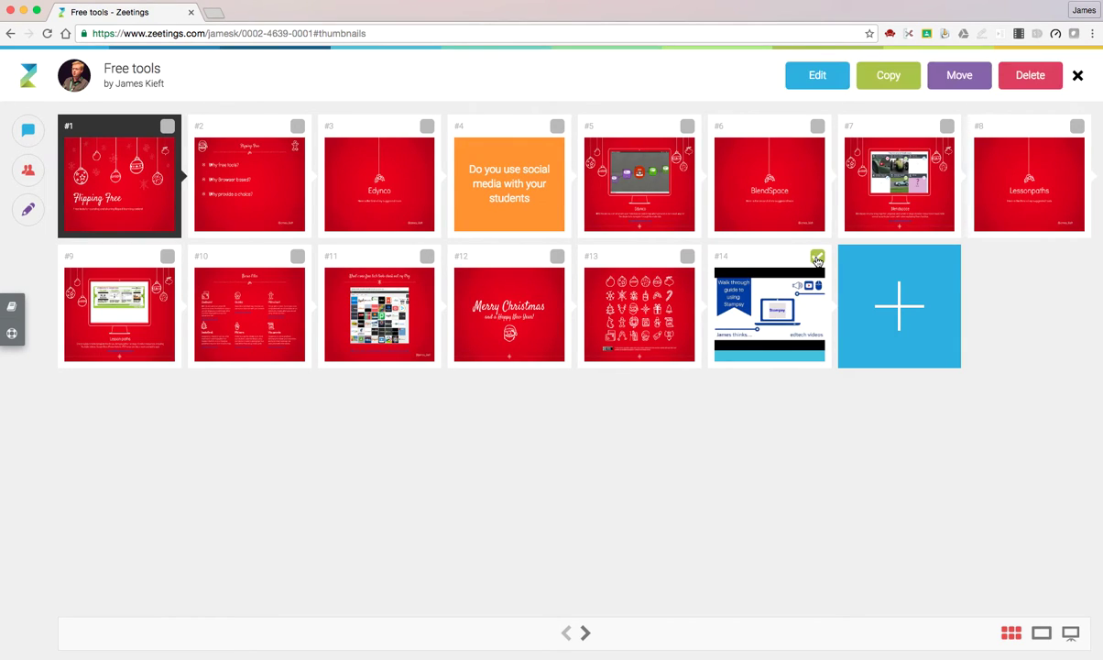
left_click(952, 79)
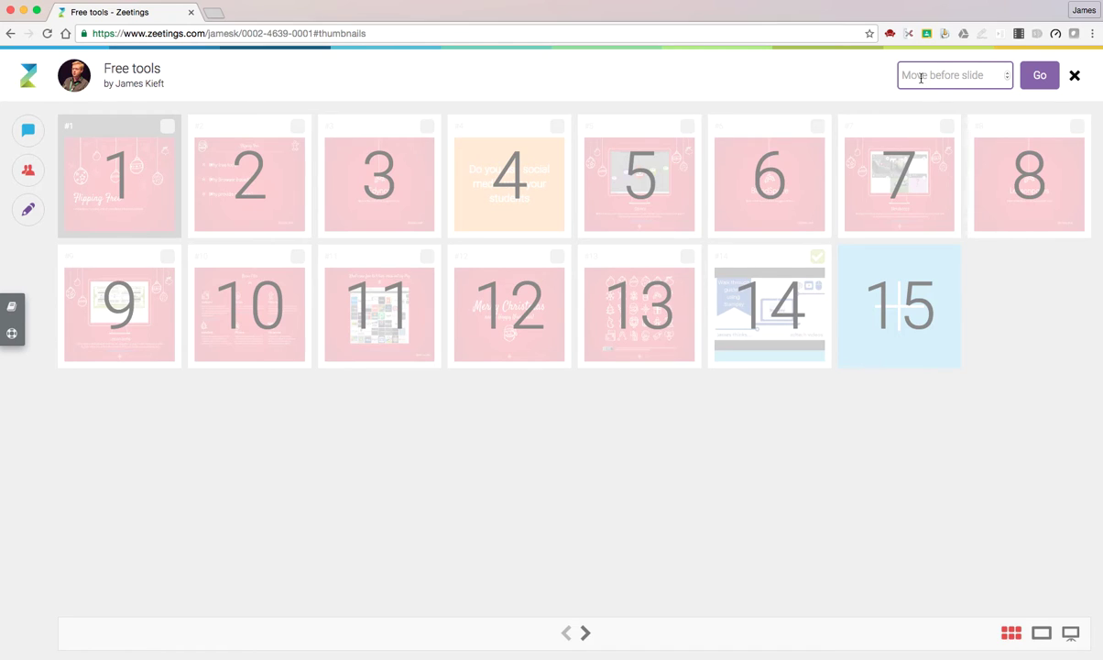
type("8")
left_click(1040, 76)
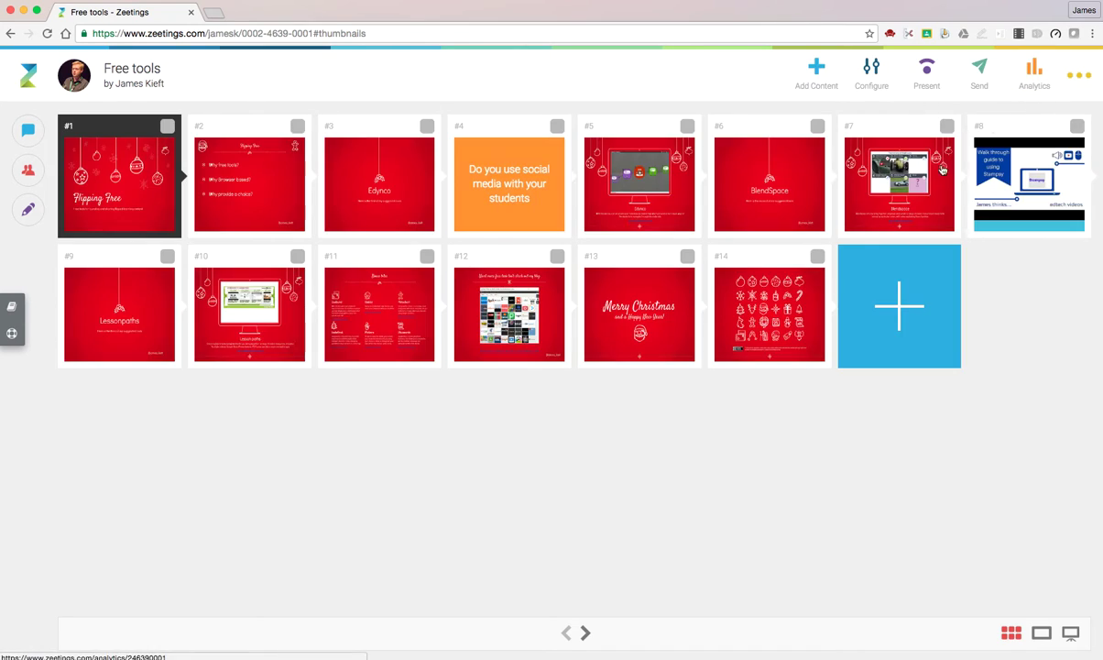
Start a rank poll with the question 'Which is your favourite poll tool'
left_click(893, 317)
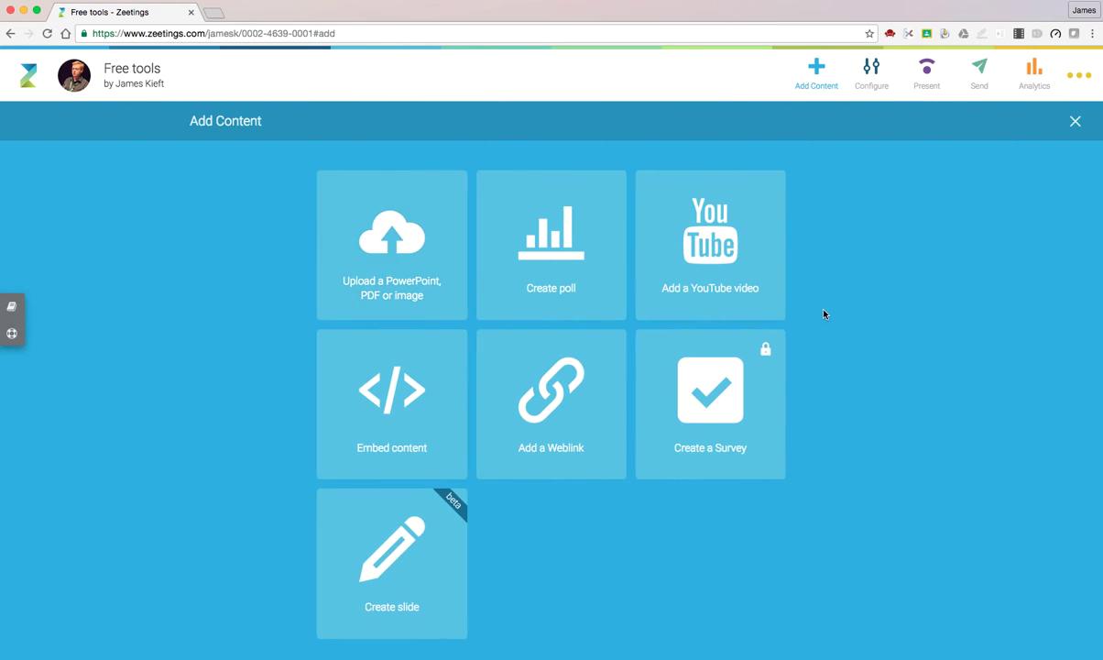
left_click(549, 254)
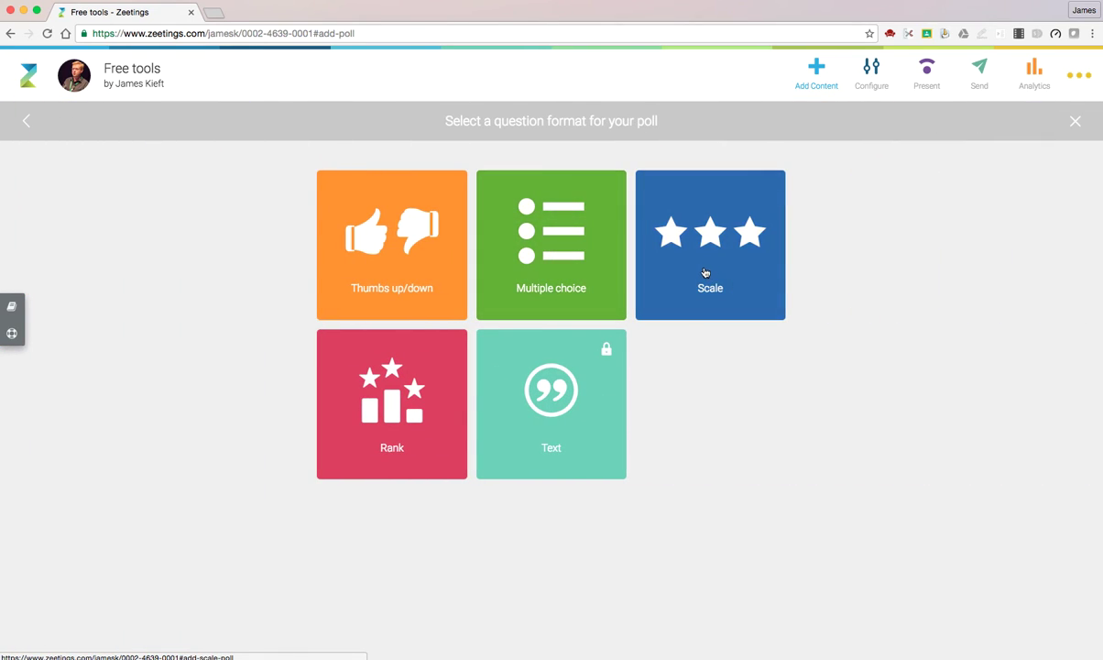
left_click(434, 419)
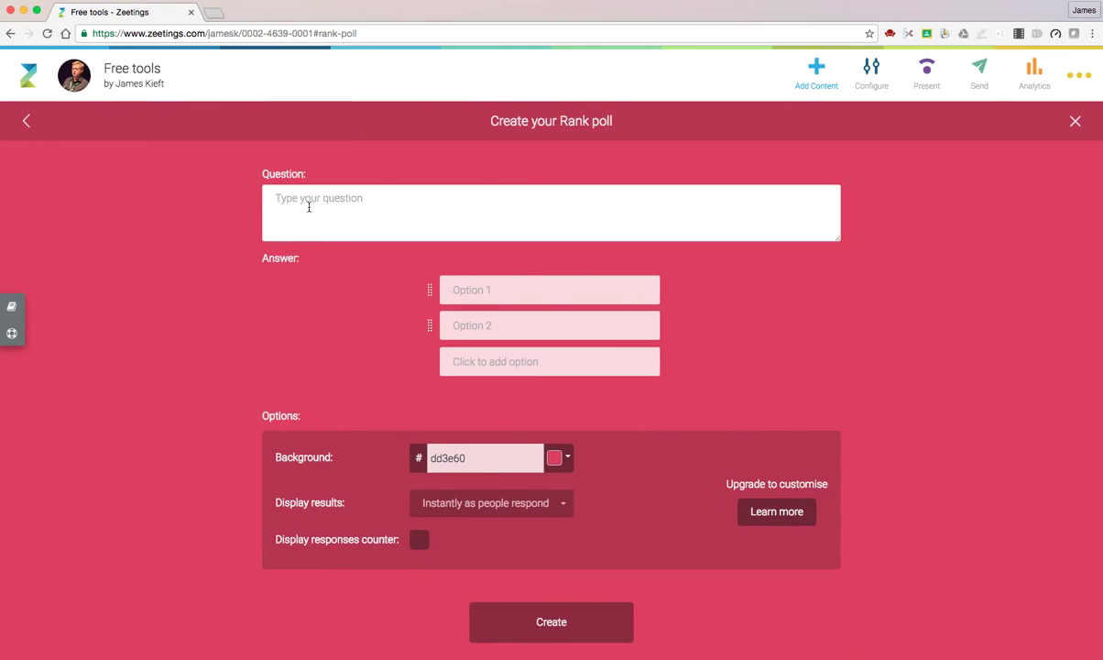
left_click(309, 207)
type("Which is your favourite poll tool")
Add the options Poll everywhere, Flisti and Google forms, then create the poll slide
left_click(453, 290)
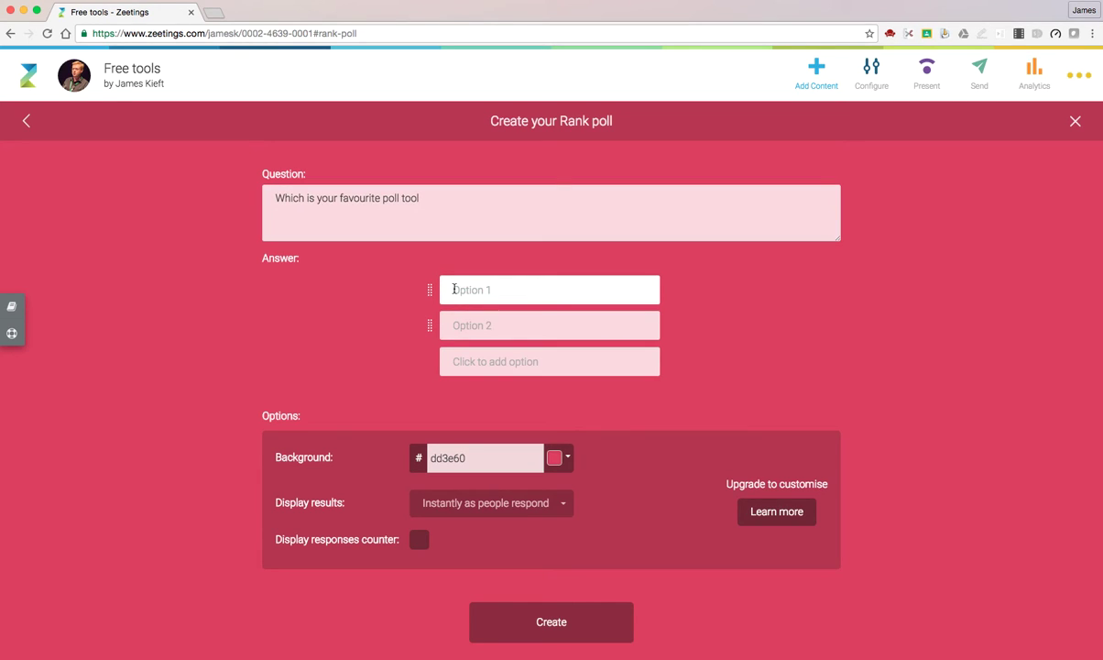
type("Poll everywhere")
left_click(455, 326)
type("Flisti")
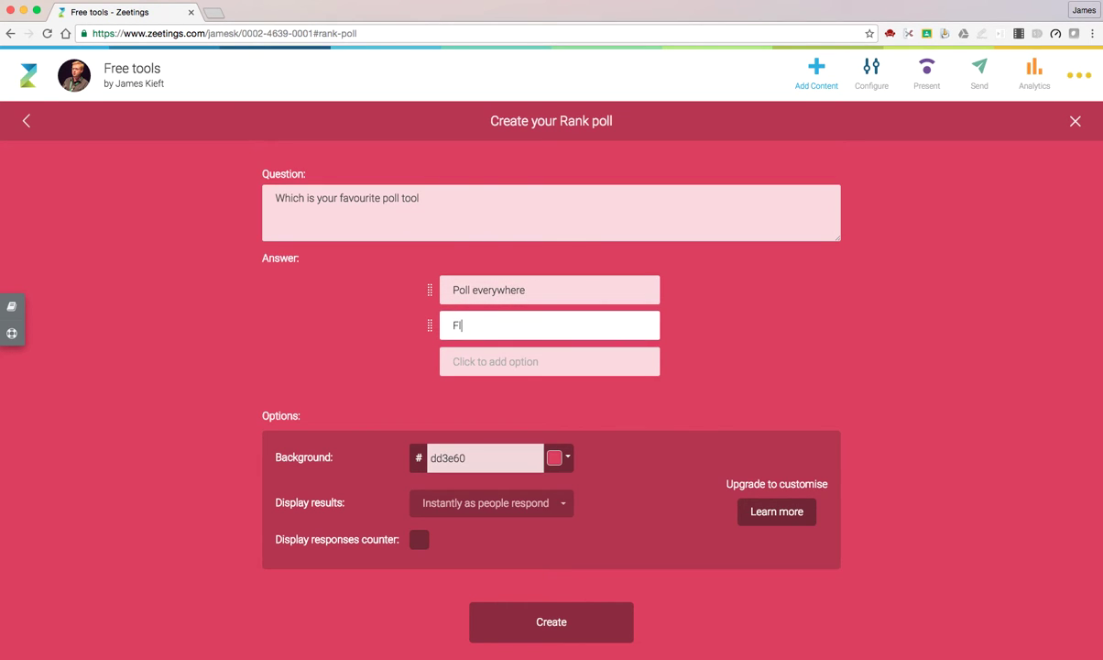
left_click(471, 361)
type("Google +")
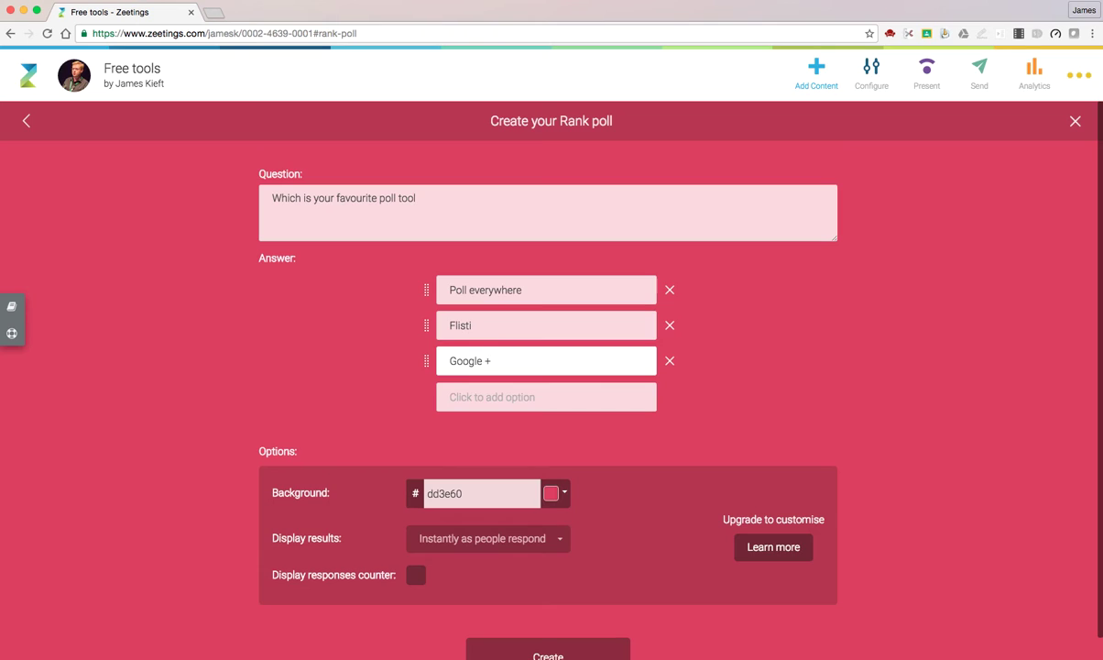
double_click(496, 361)
type("forms")
scroll(733, 389, "down", 1)
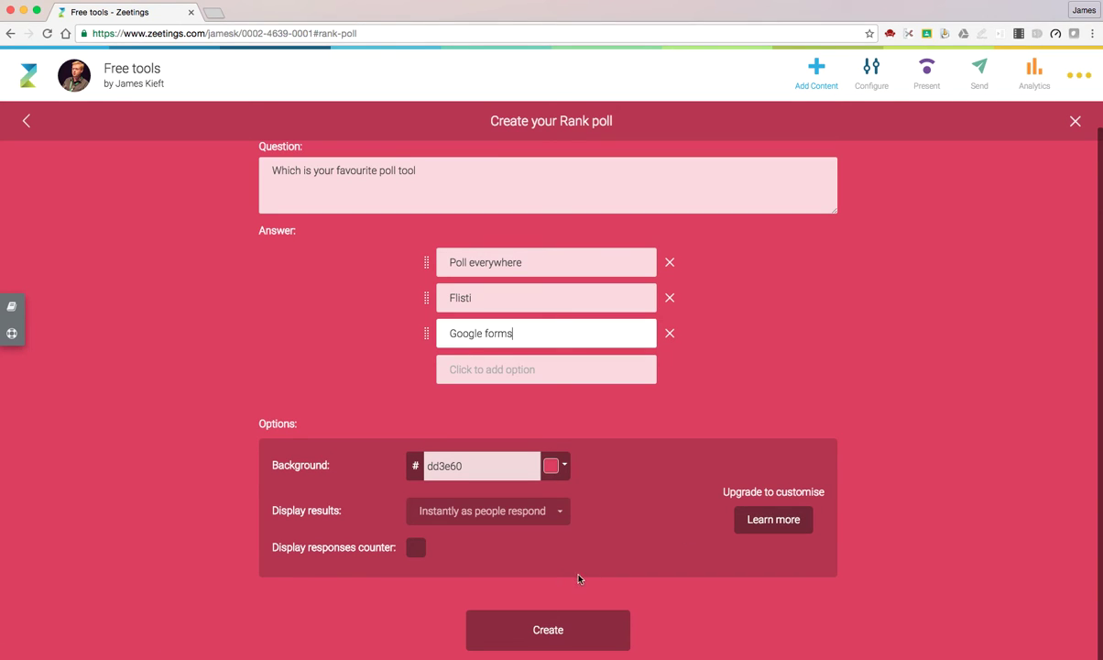
left_click(582, 632)
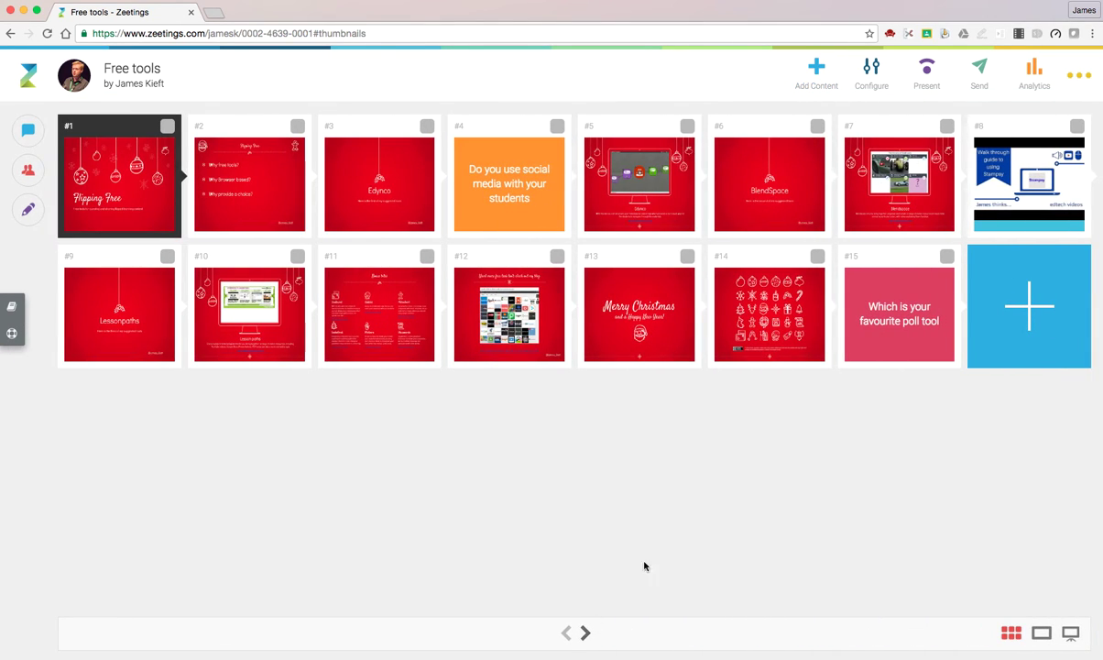
Move the new rank poll slide 15 to position 11
left_click(946, 257)
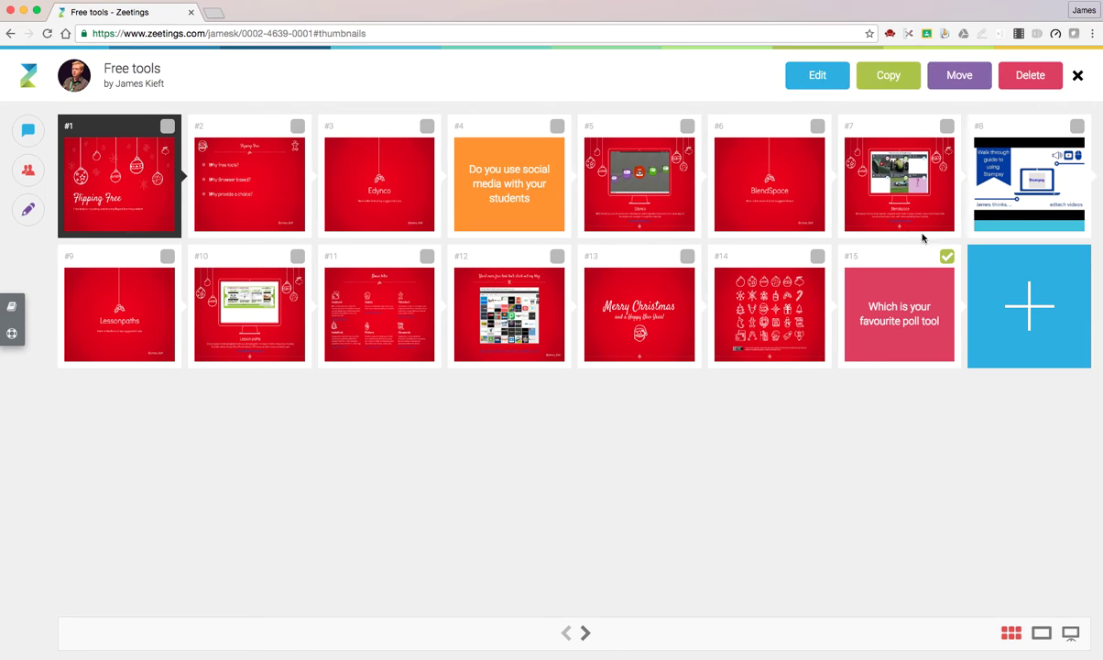
left_click(953, 77)
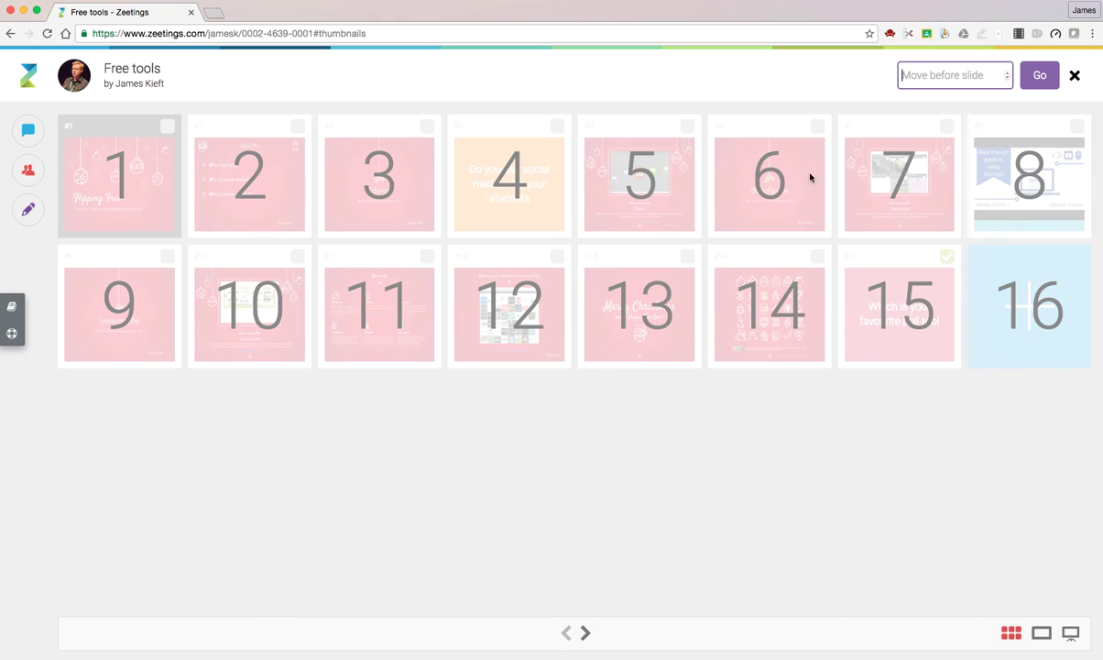
type("11")
left_click(1039, 76)
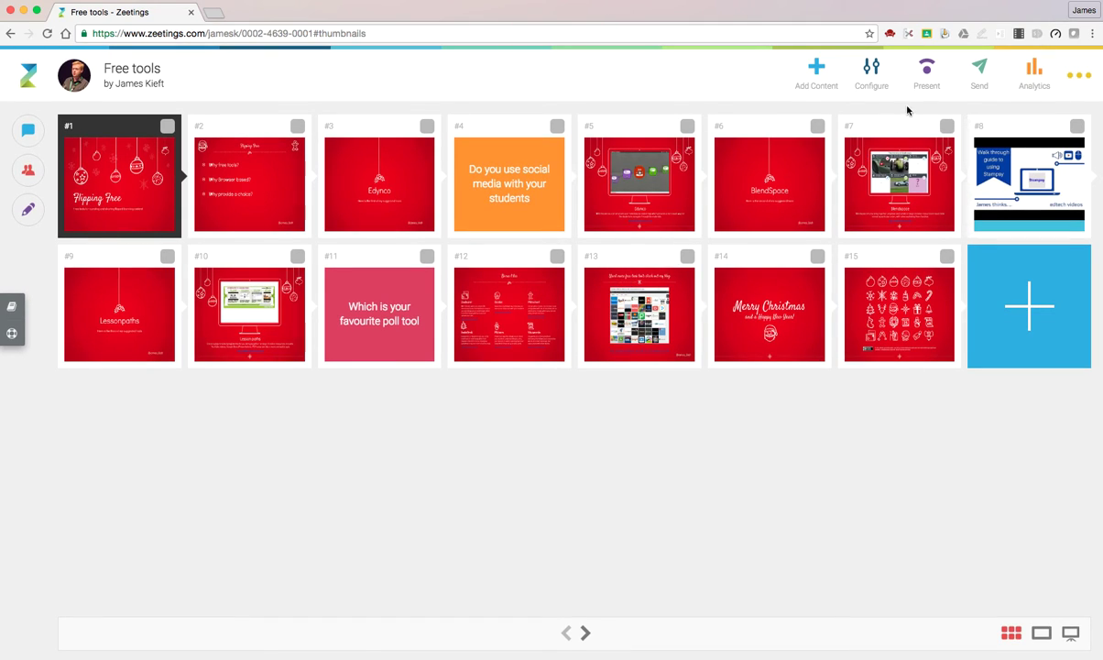
Open the Send sharing options and try carrying the share link into a new tab
left_click(979, 69)
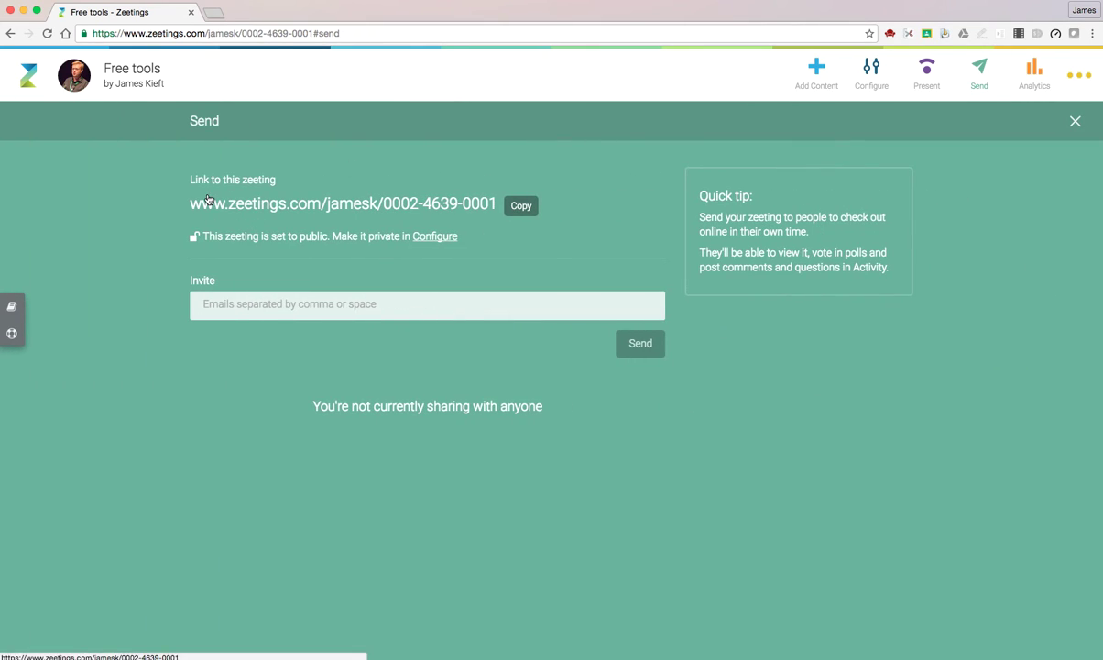
mouse_move(197, 198)
left_mouse_down()
mouse_move(295, 206)
mouse_move(208, 195)
left_mouse_up()
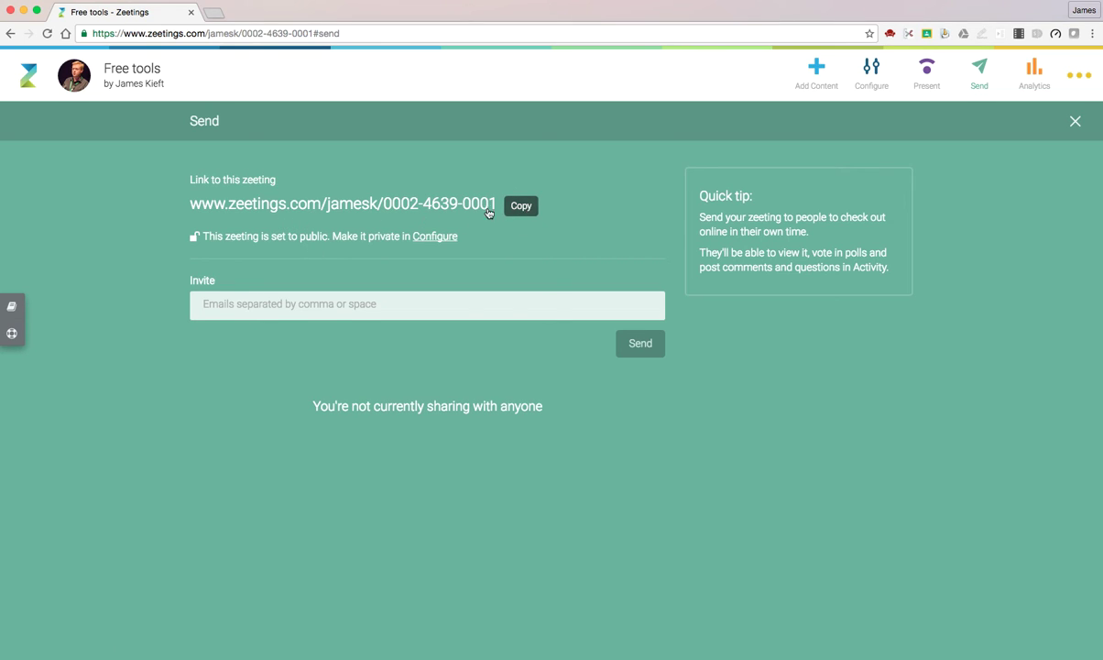
left_click(418, 199)
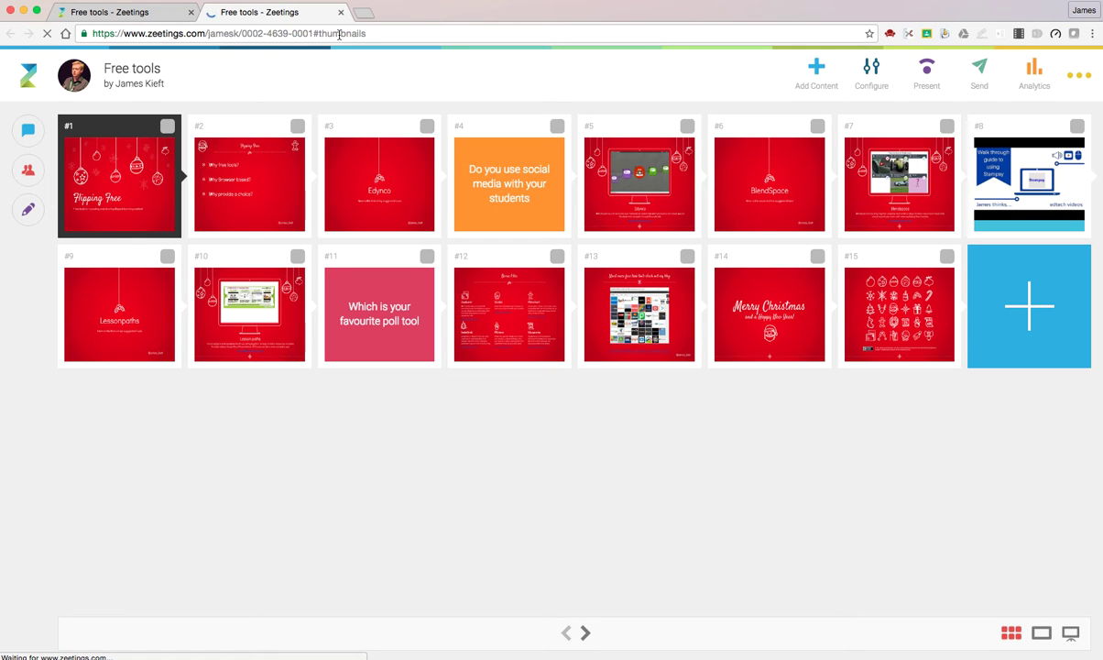
Copy the share link and load it in a fresh browser tab
left_click(137, 15)
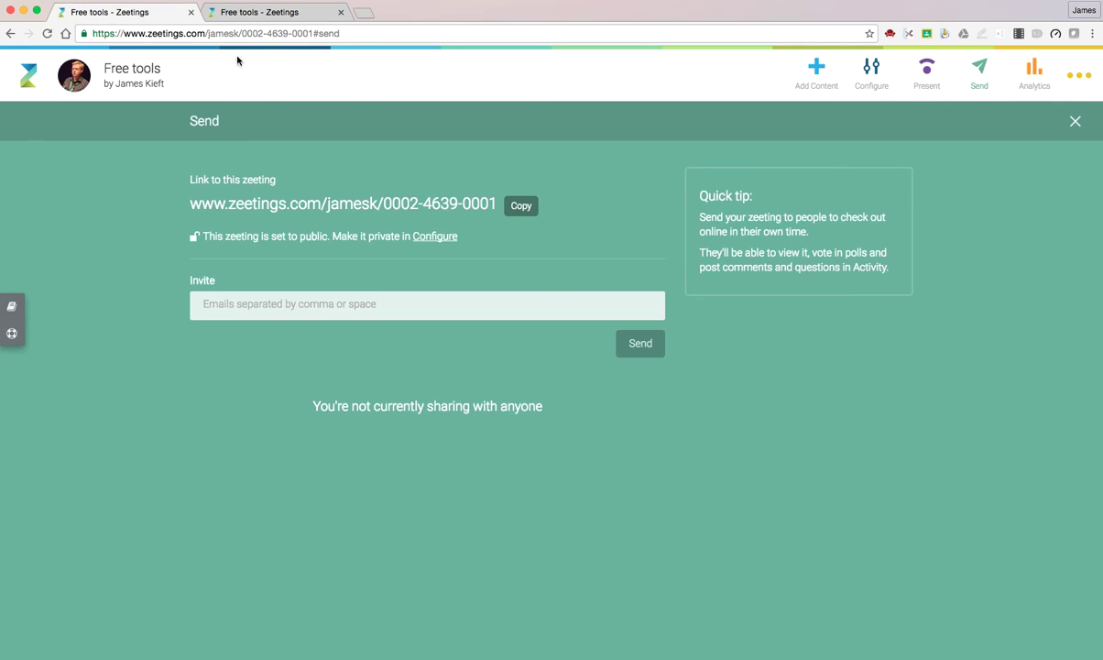
left_click(521, 205)
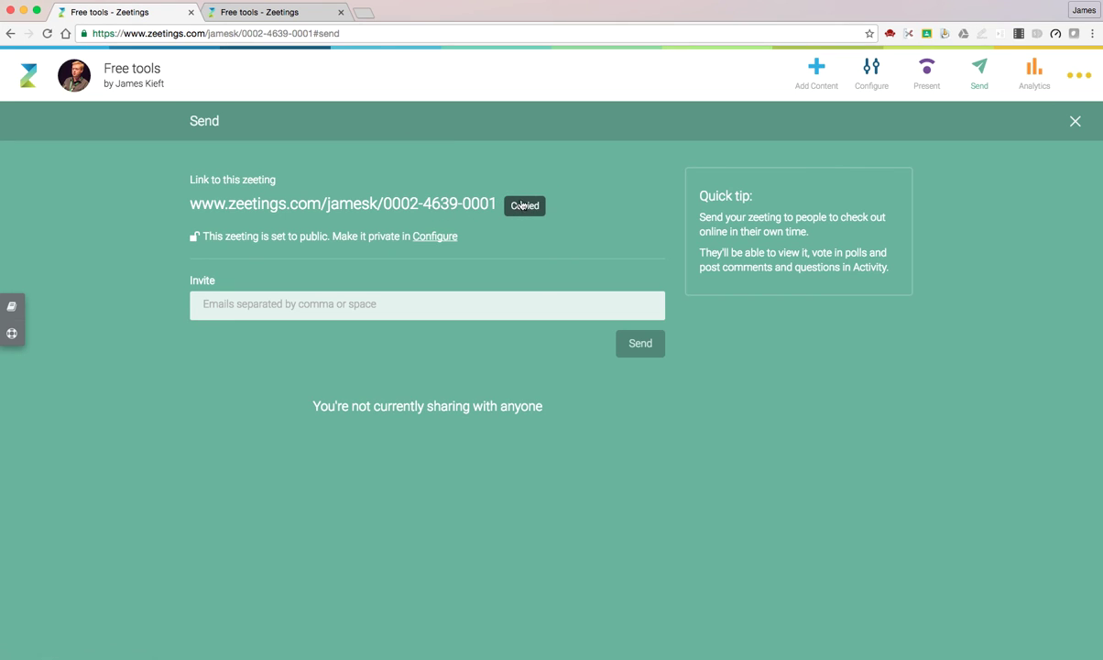
left_click(363, 14)
key("super+v")
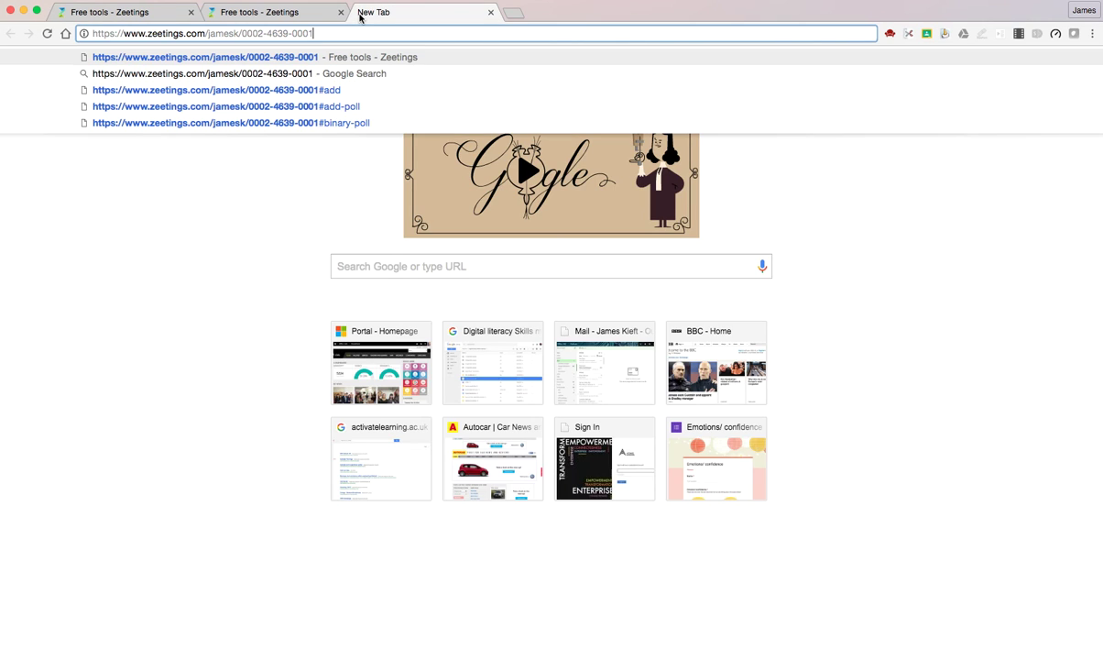
key("Return")
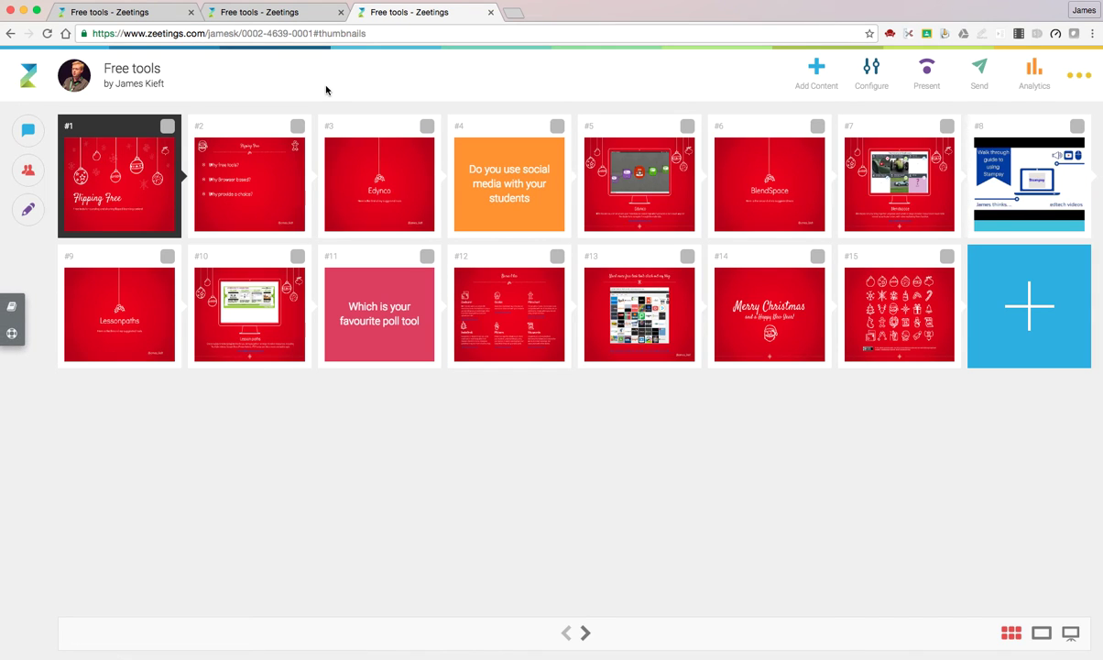
Present live, advancing past the title, Edynco, social media poll and demo slides to BlendSpace
left_click(928, 77)
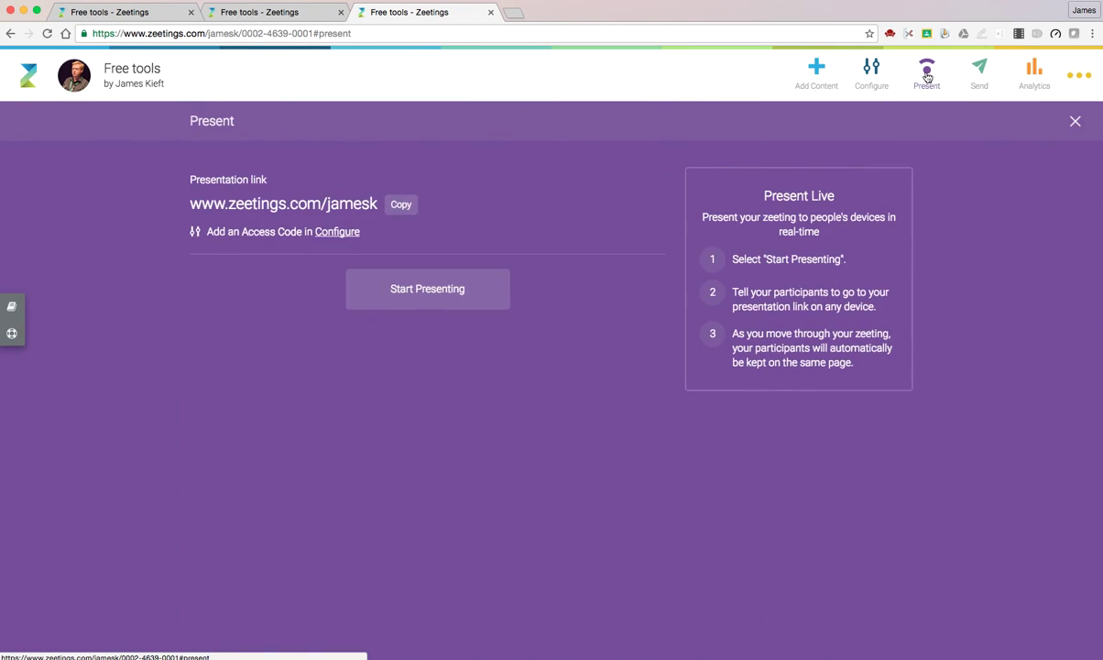
left_click(450, 298)
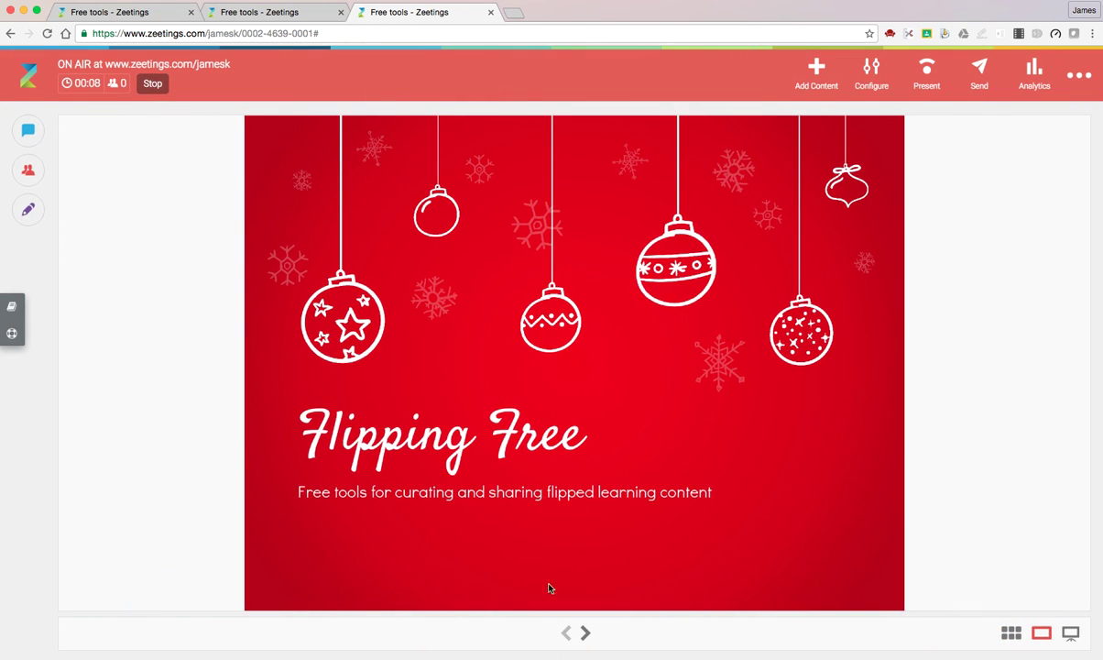
left_click(588, 634)
left_click(587, 634)
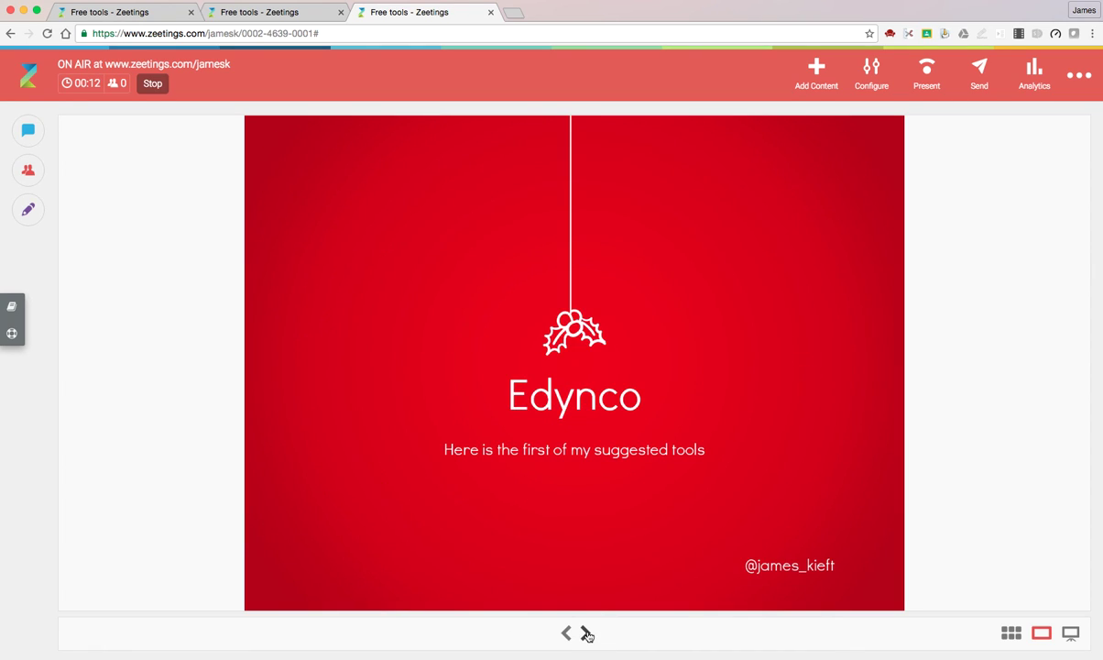
left_click(587, 634)
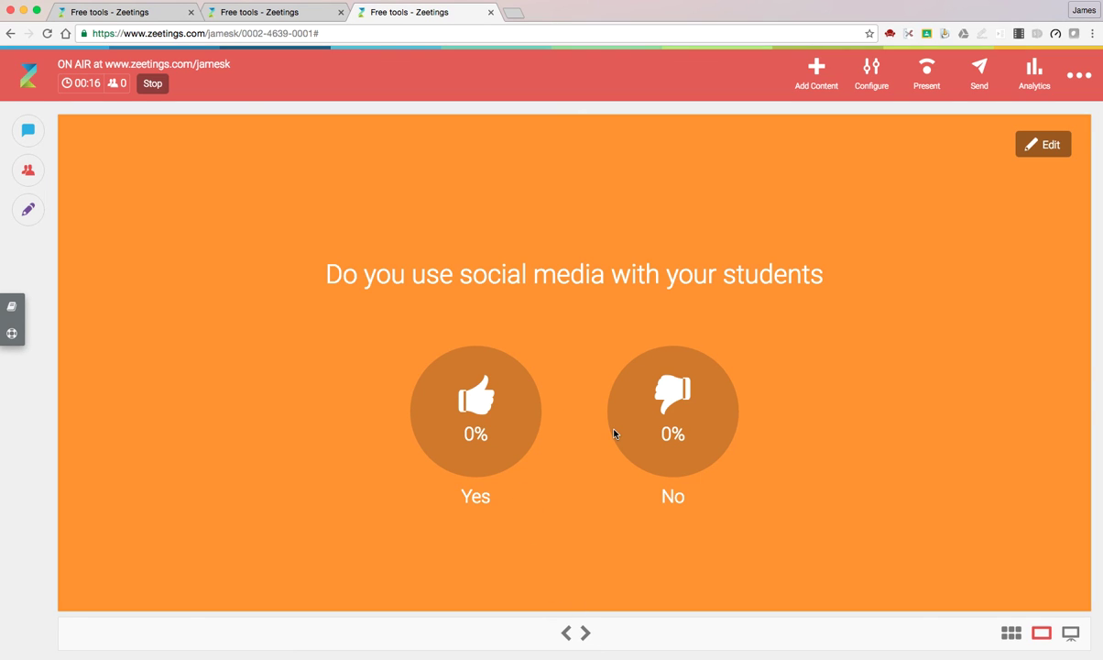
left_click(587, 633)
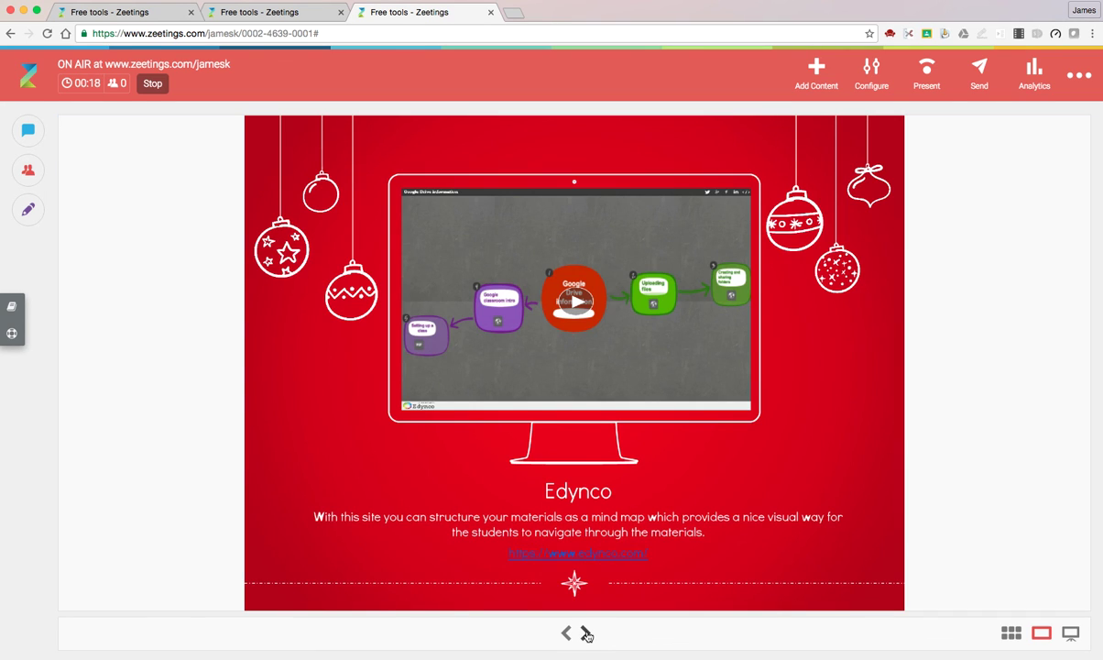
left_click(588, 633)
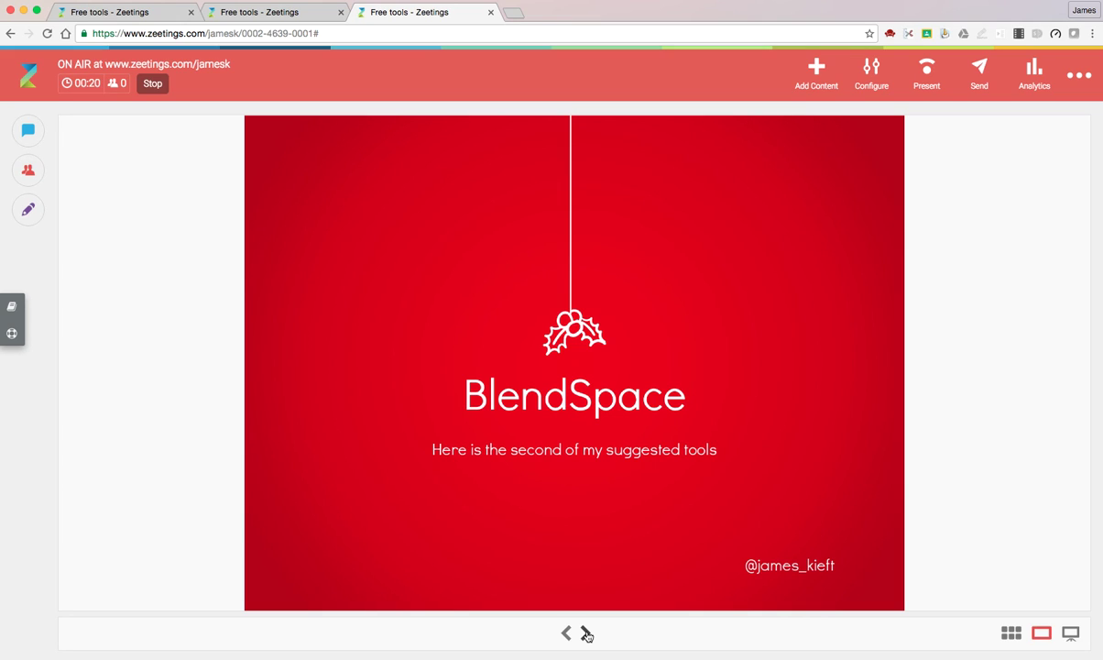